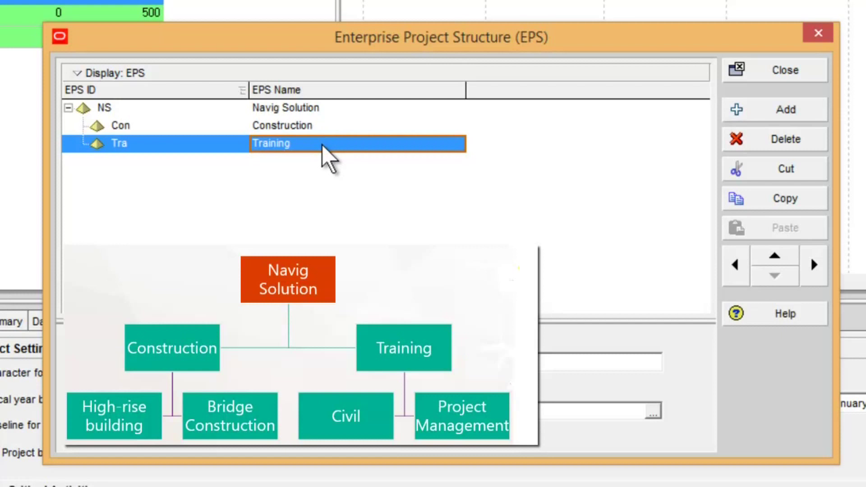
Add two new EPS elements as children of the Construction node.
click(316, 126)
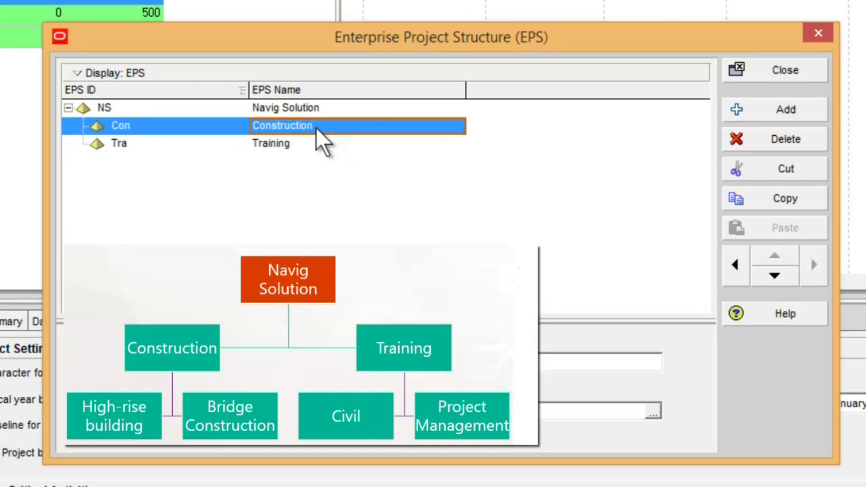
click(762, 117)
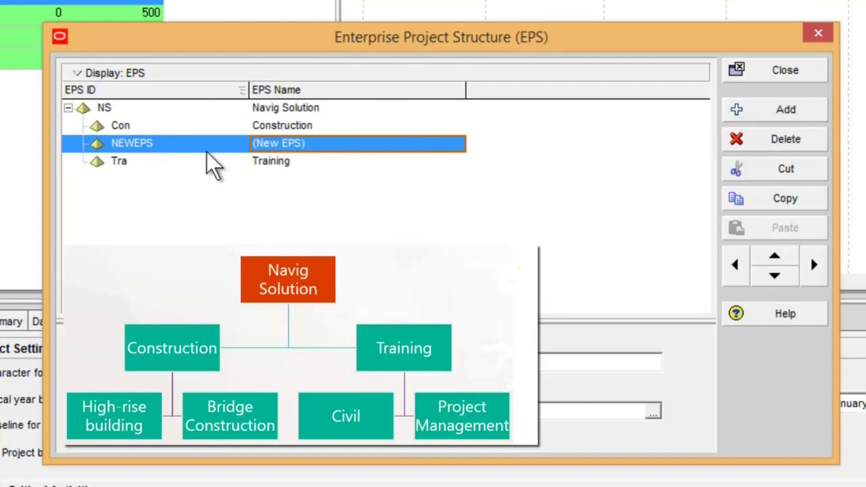
click(816, 268)
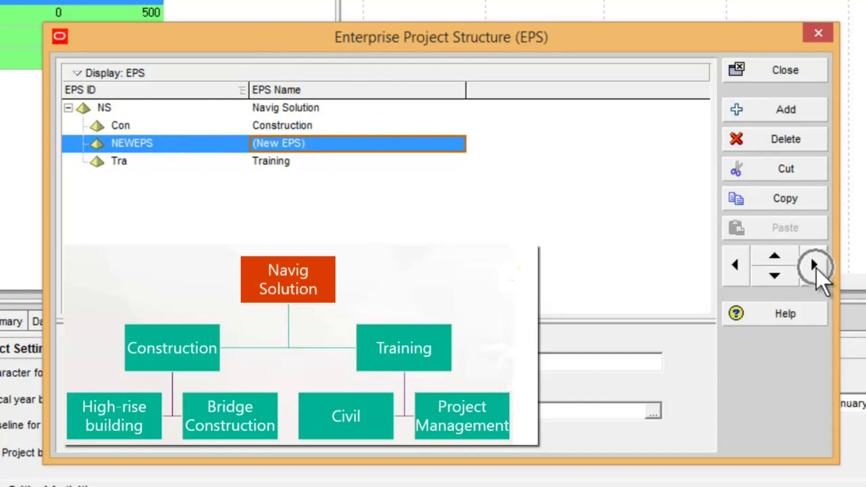
click(784, 115)
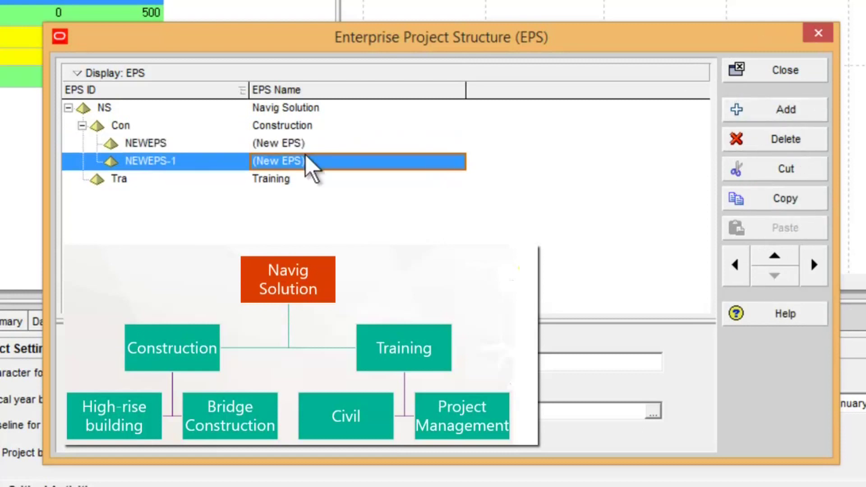
Give the first new element under Construction the EPS ID HRB and the name Highrise Building.
click(182, 142)
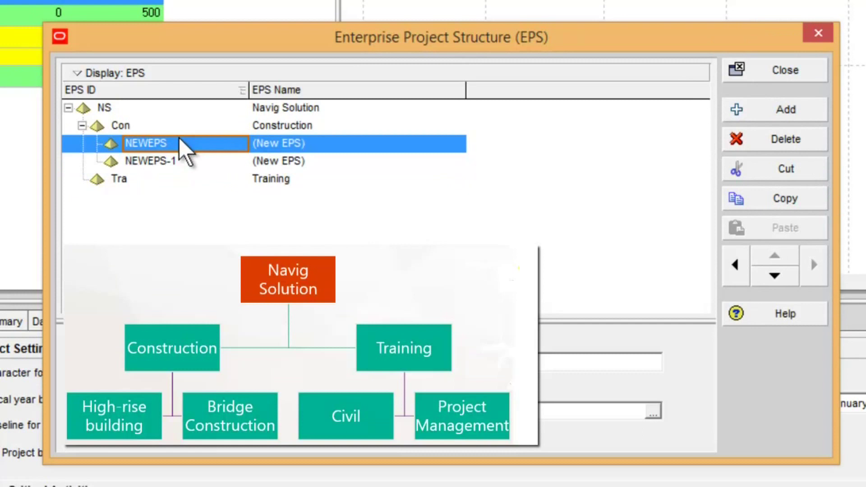
text(HRB)
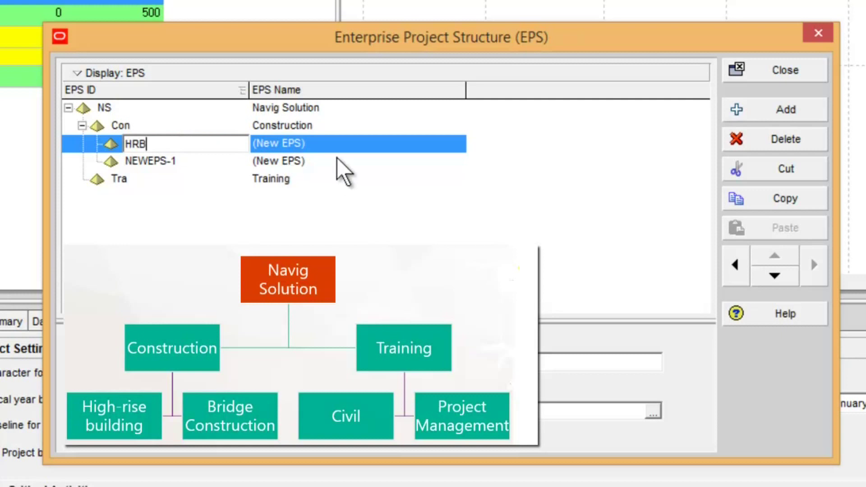
click(336, 146)
text(Highrise Building)
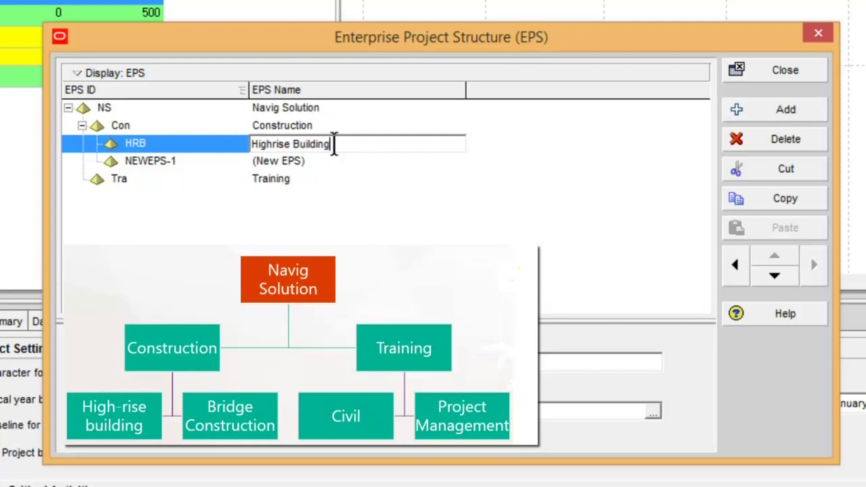
key(Return)
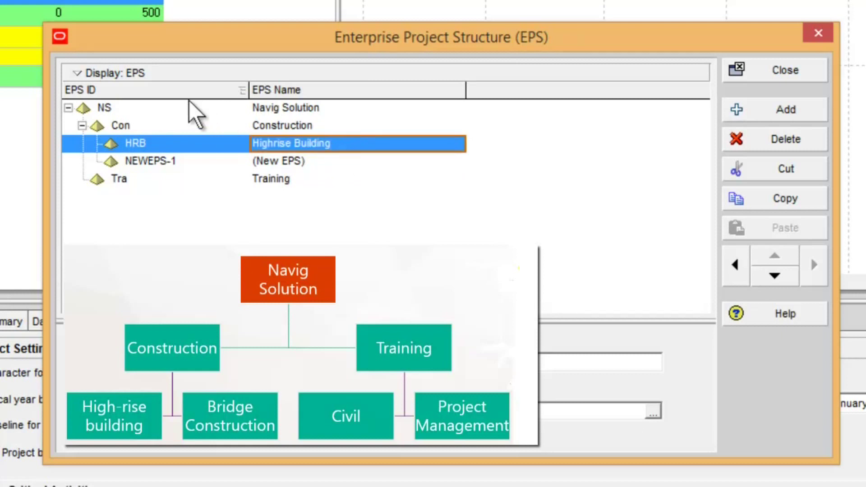
Give the second new element under Construction the EPS ID BC and the name Bridge Construction.
click(208, 162)
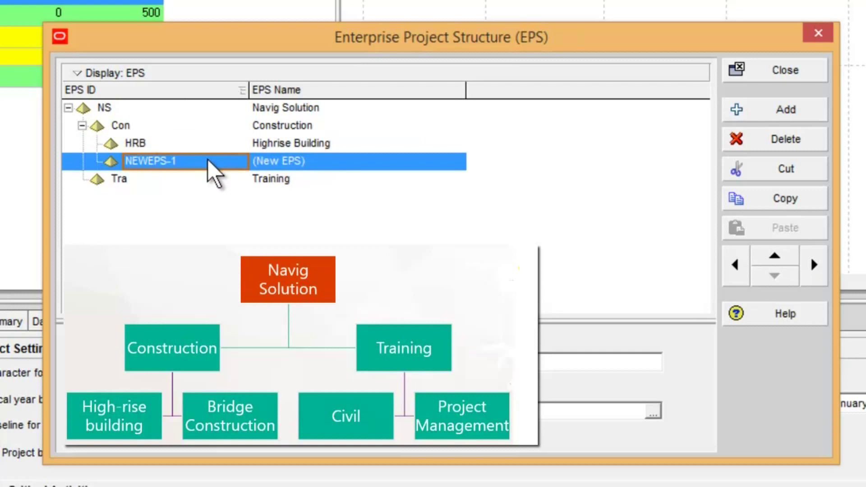
text(T)
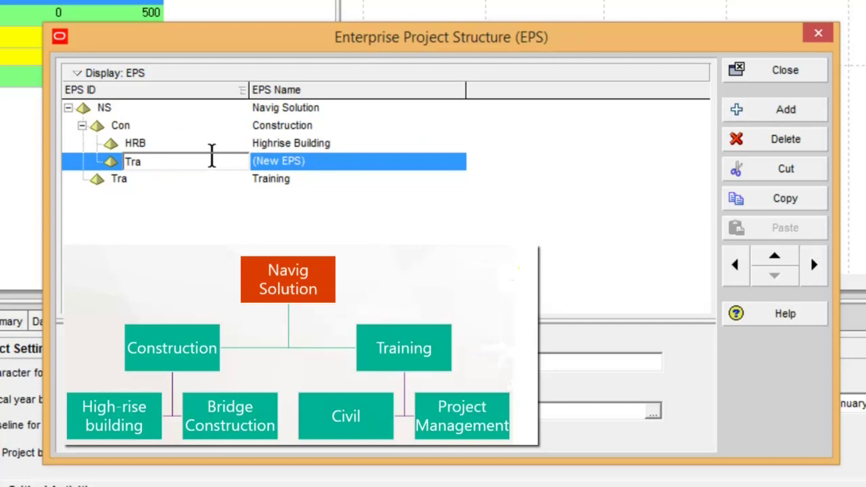
text(ra)
double_click(133, 162)
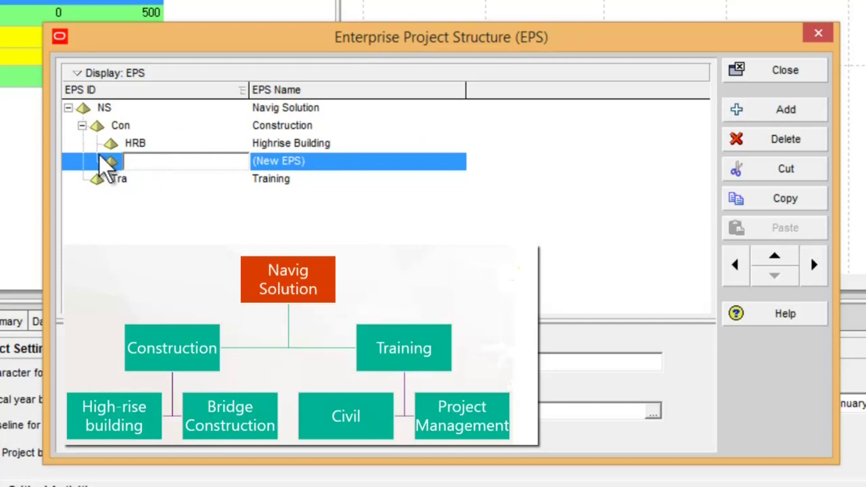
click(334, 161)
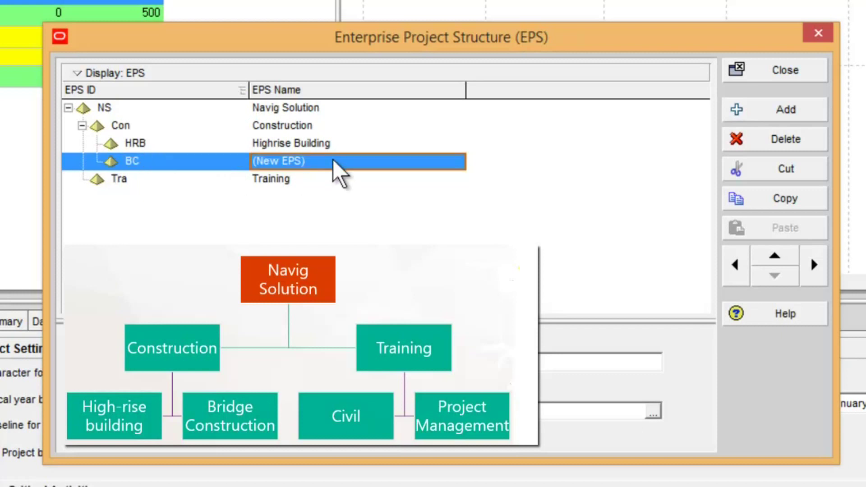
text(B)
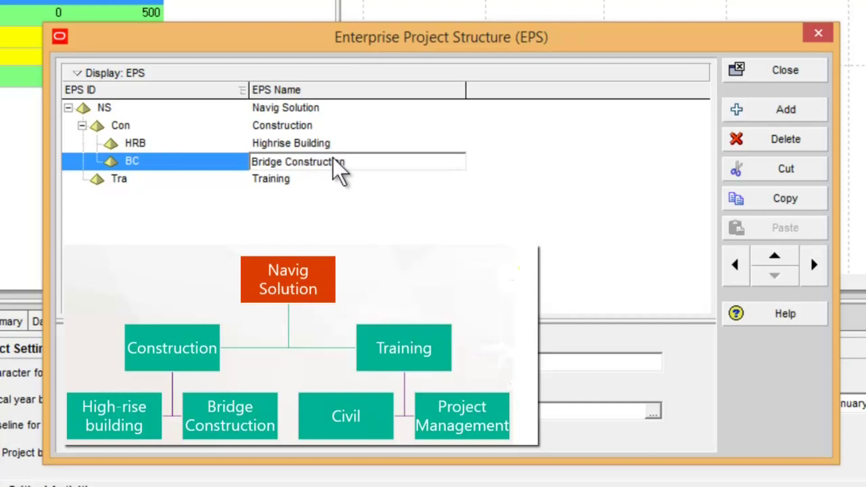
text(ridge Construction)
key(Return)
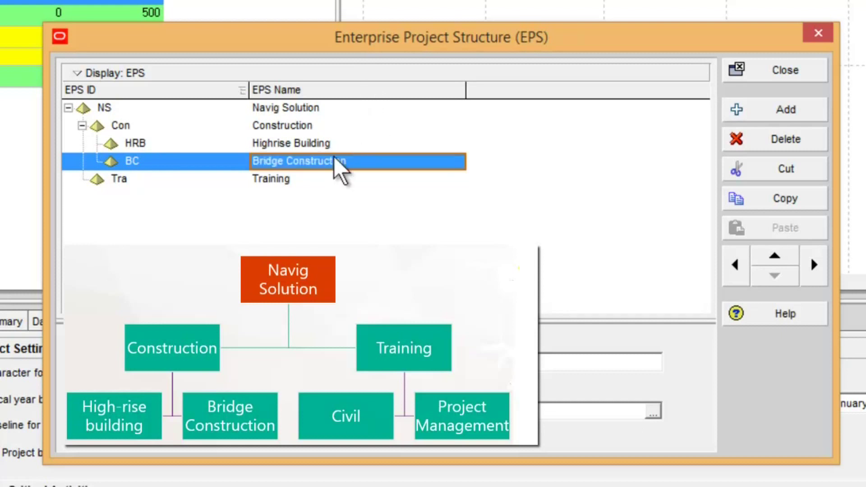
Add two new EPS elements as children of the Training node.
click(296, 178)
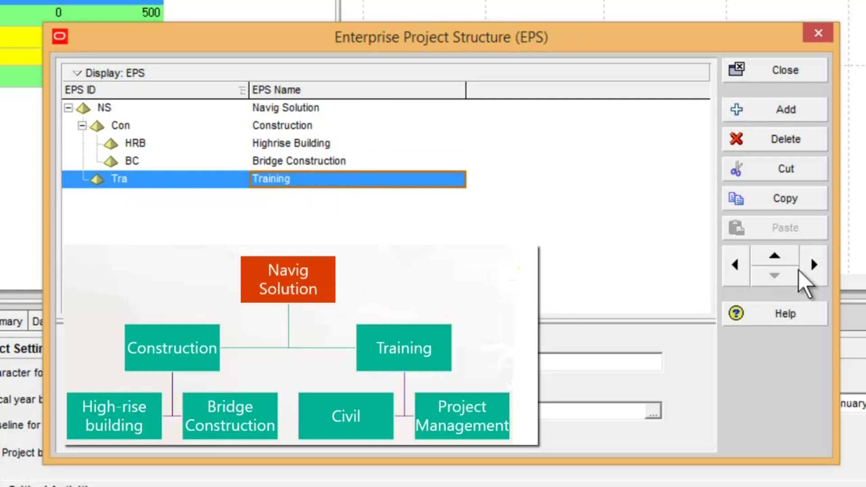
click(805, 113)
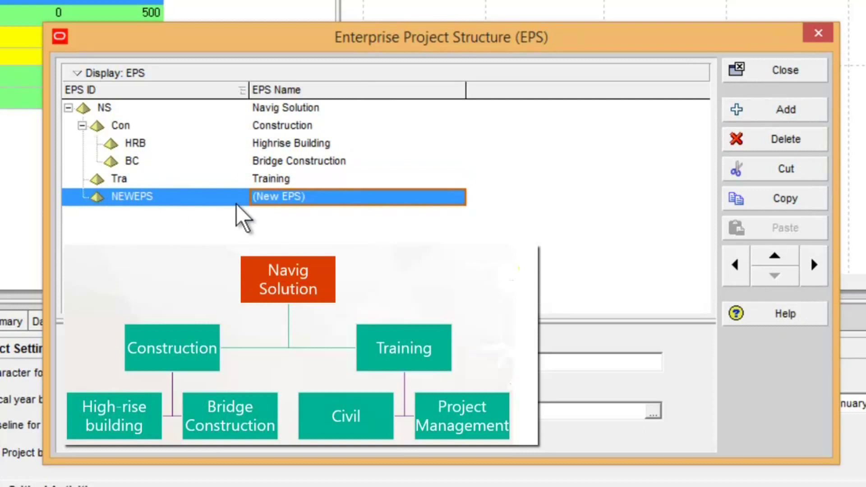
click(814, 265)
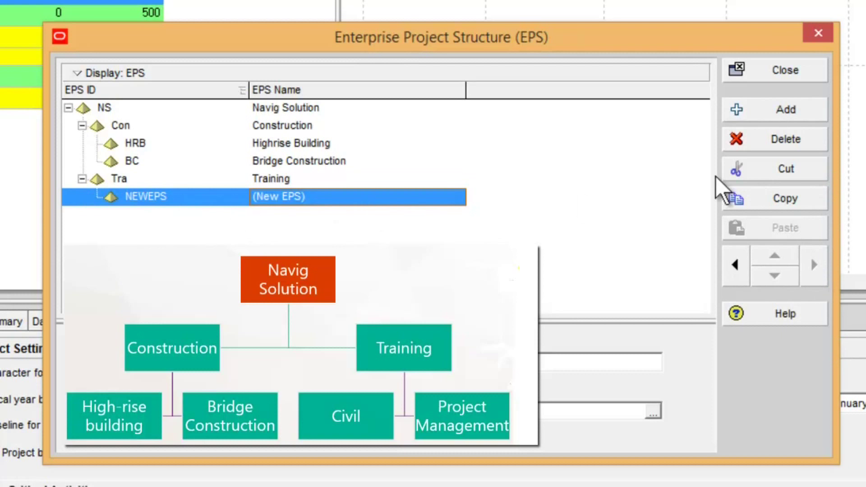
click(772, 116)
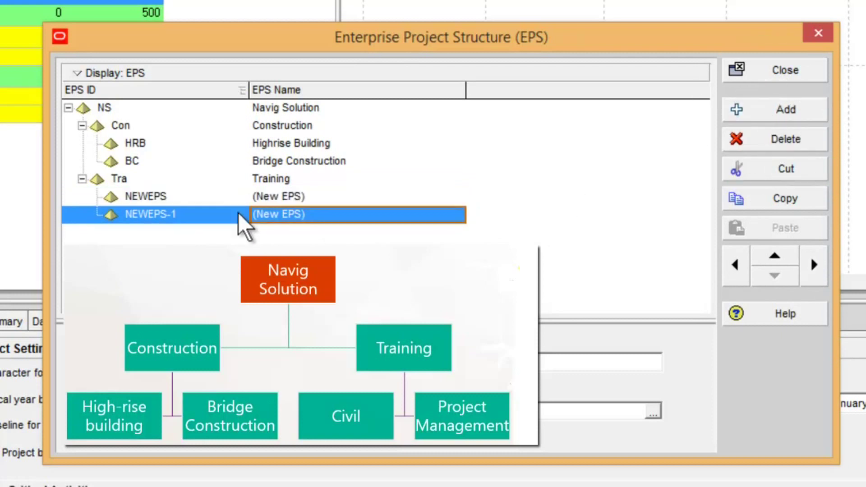
Give the first new element under Training the EPS ID Civ and the name Civil.
click(244, 197)
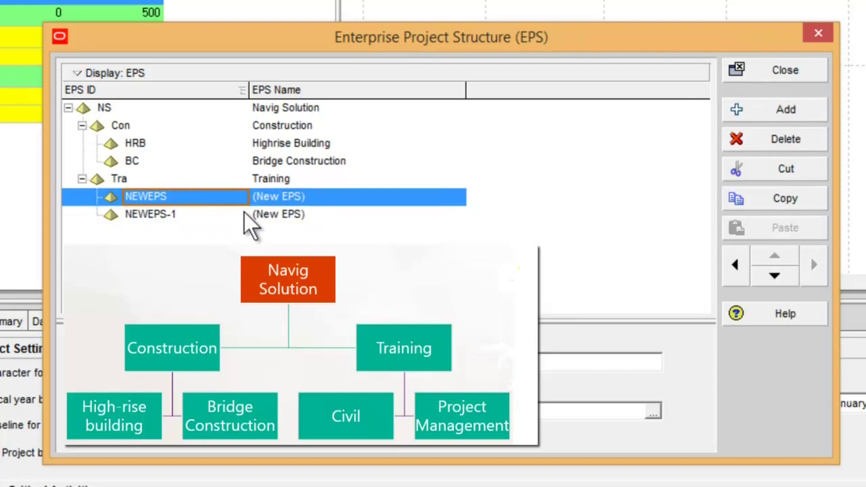
text(Civ)
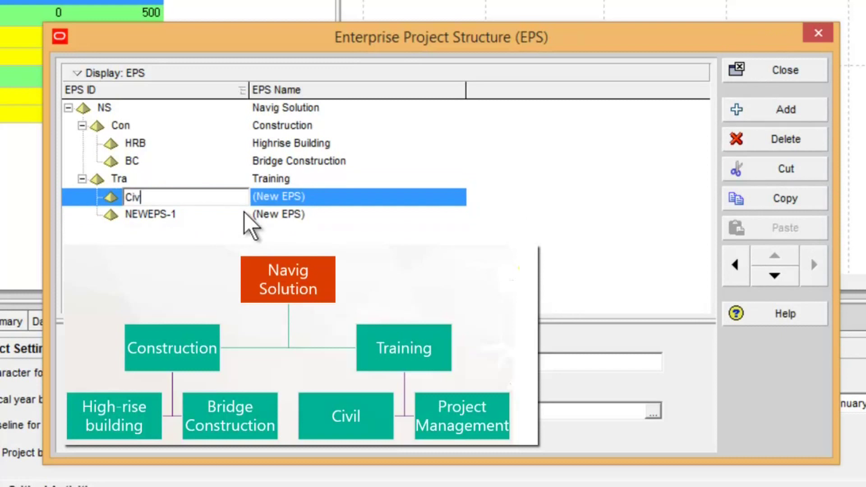
click(335, 202)
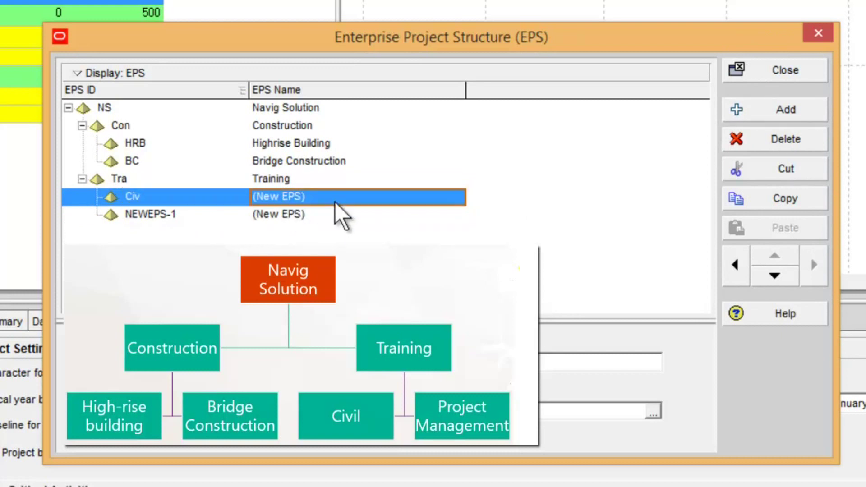
text(Civil)
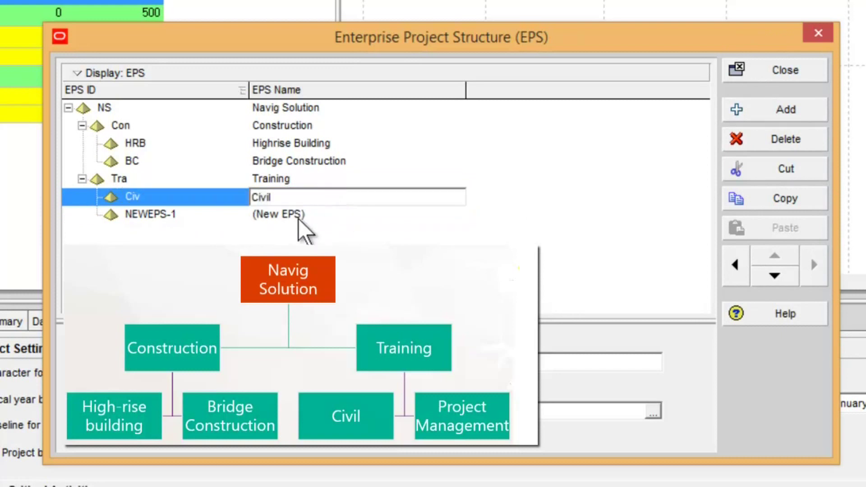
Give the second new element under Training the EPS ID PM and the name Project Management.
click(186, 215)
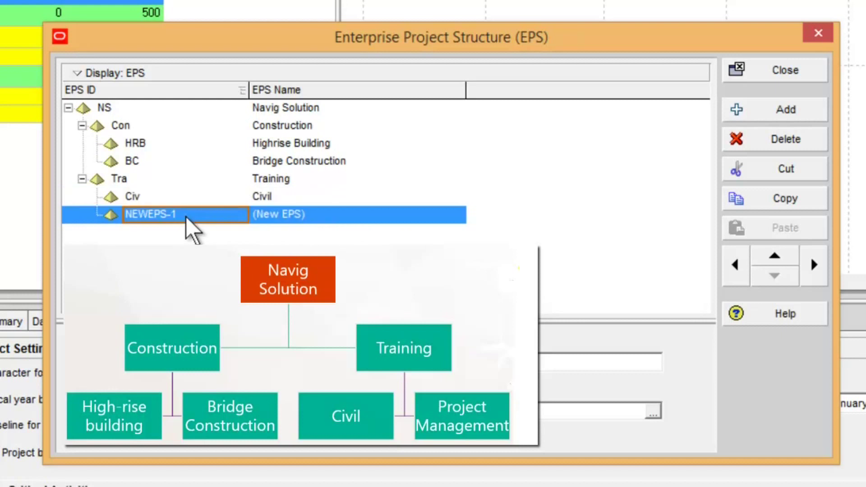
text(PM)
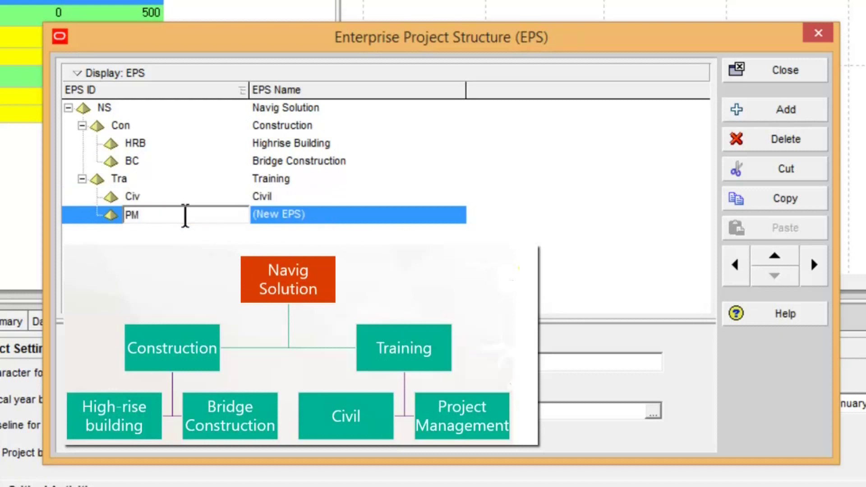
click(341, 215)
text(Project Manageme)
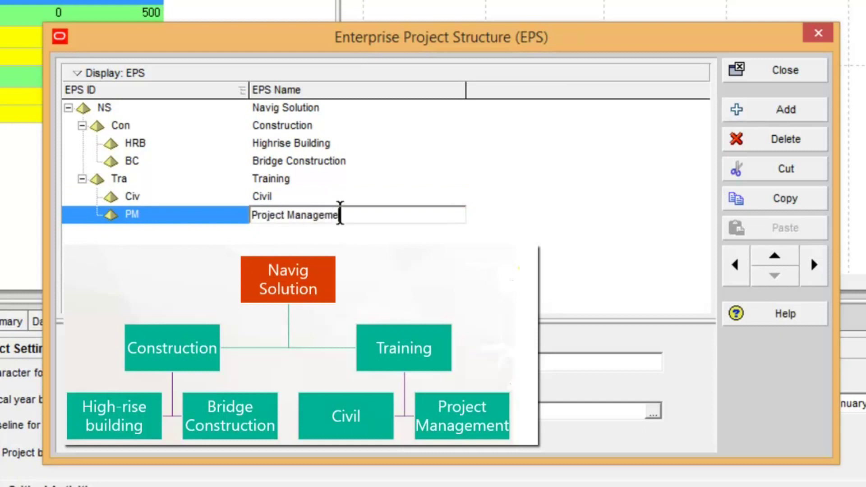
text(nt)
key(Return)
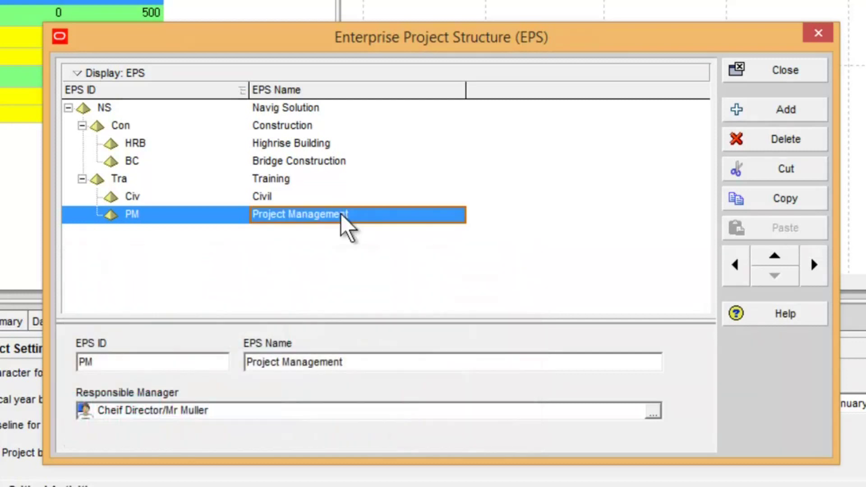
Display the EPS in chart view and enlarge the dialog so the chart boxes have more room.
click(89, 73)
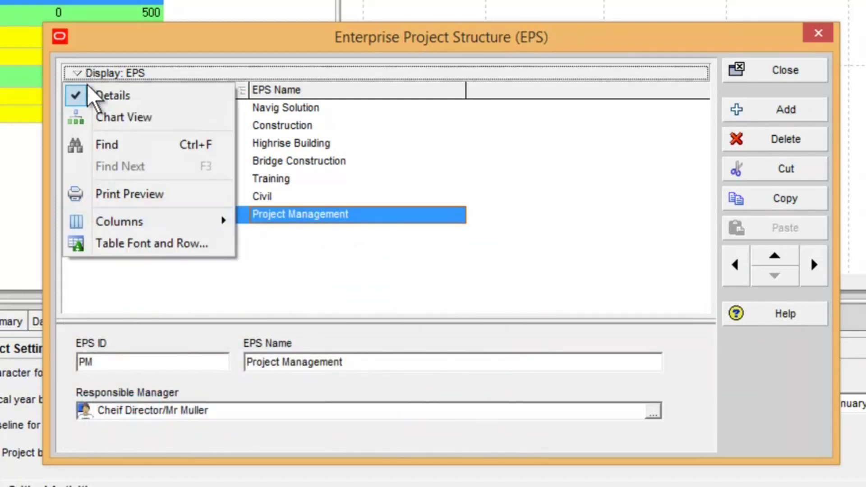
click(110, 118)
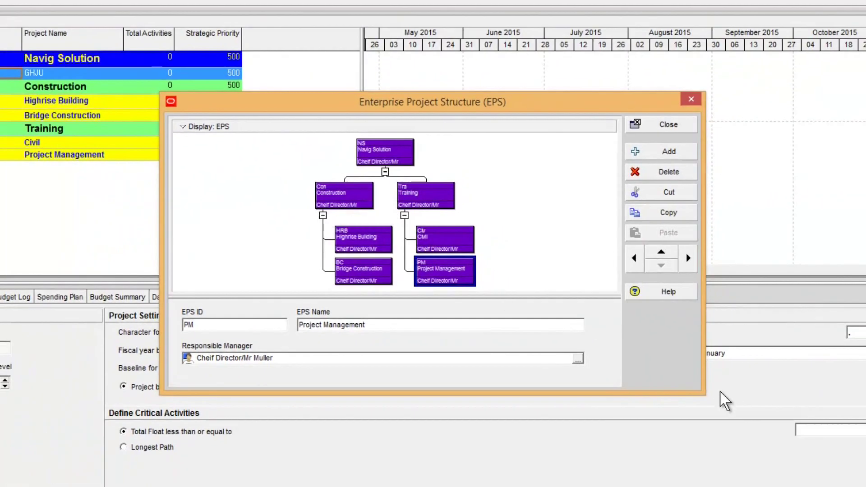
drag(701, 394, 813, 453)
Arrange the children of the Construction box horizontally in the EPS chart.
click(384, 225)
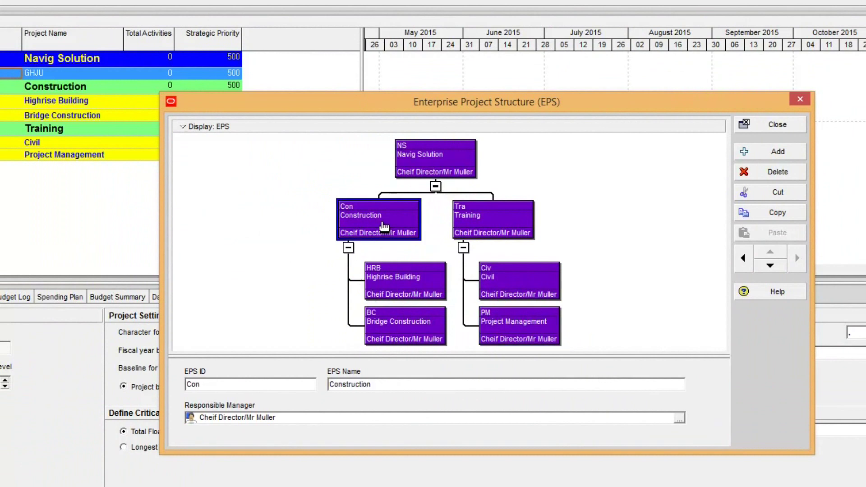
click(212, 126)
mouse_move(284, 228)
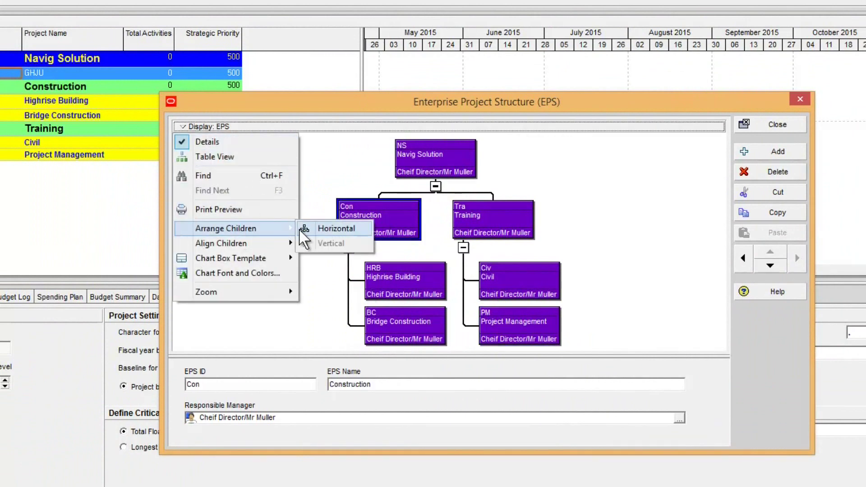
click(312, 228)
Arrange the children of the Training box horizontally in the EPS chart.
click(505, 224)
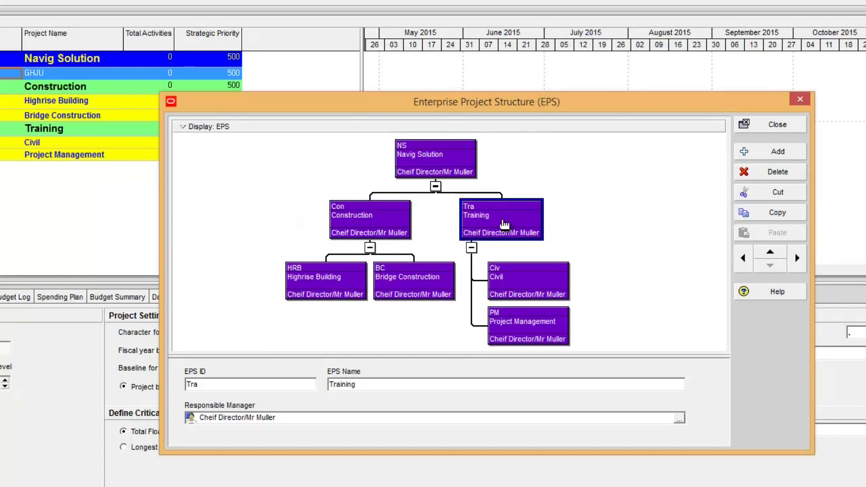
click(202, 127)
mouse_move(228, 226)
click(318, 226)
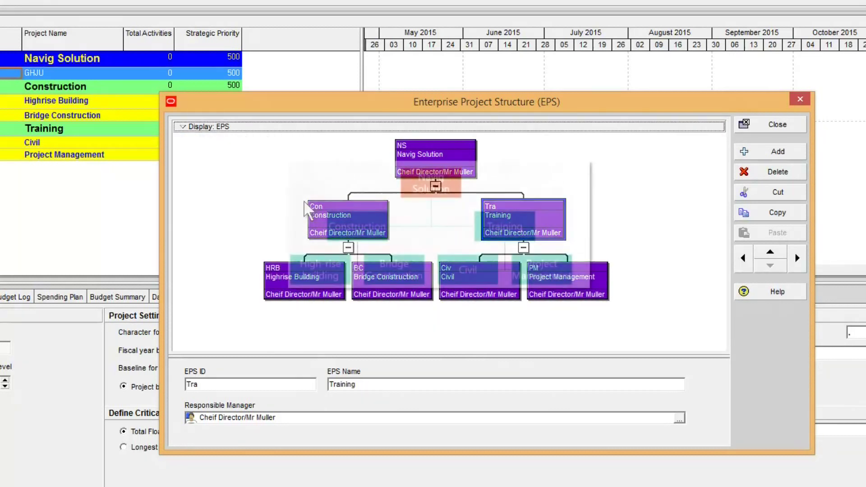
Switch the EPS from chart view to table view and add the Responsible Manager column.
click(190, 128)
click(217, 157)
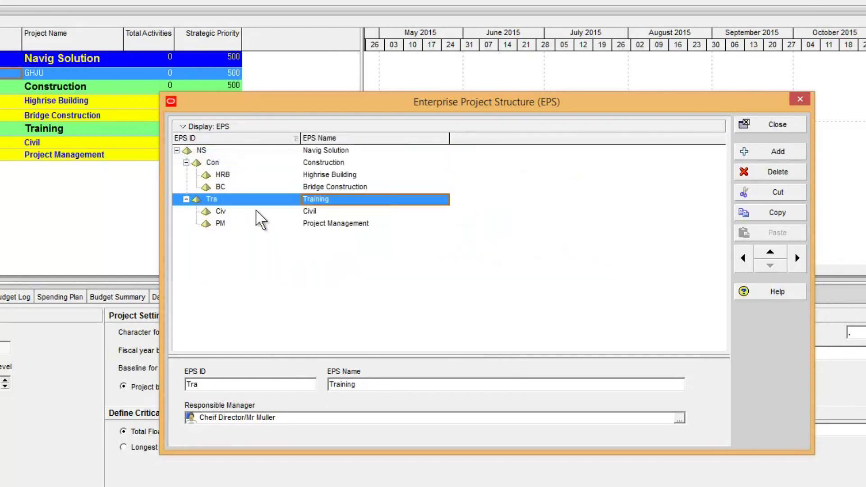
right_click(420, 231)
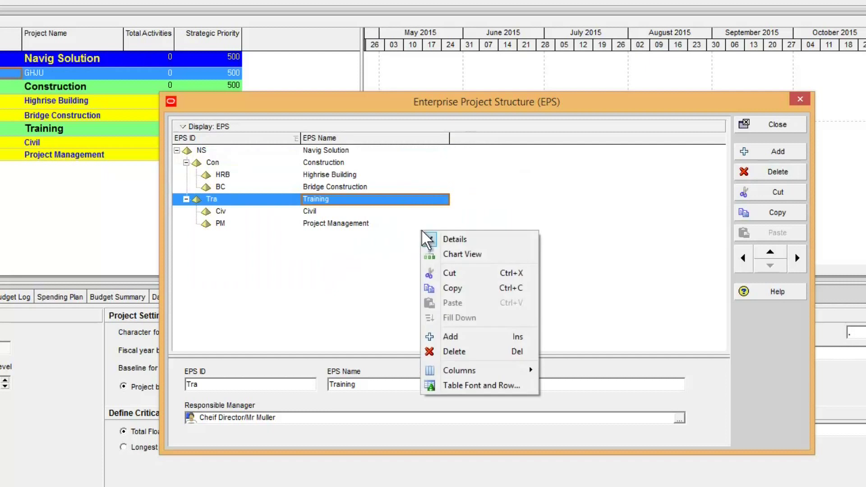
mouse_move(478, 374)
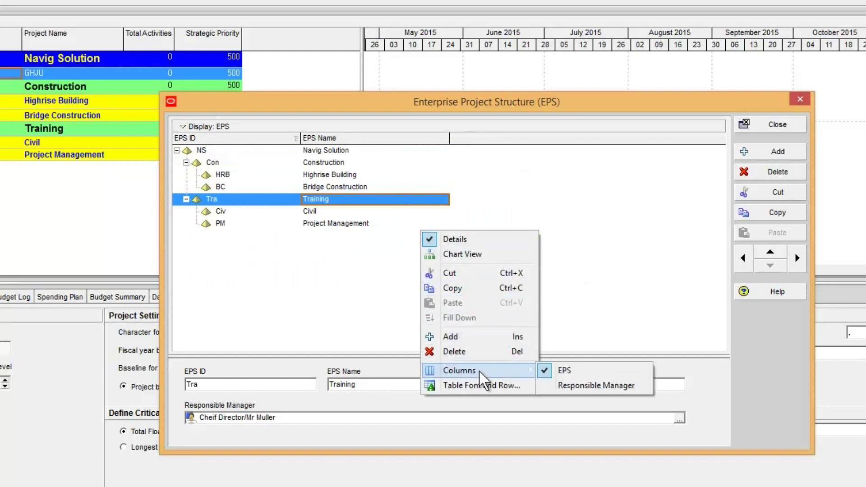
click(600, 386)
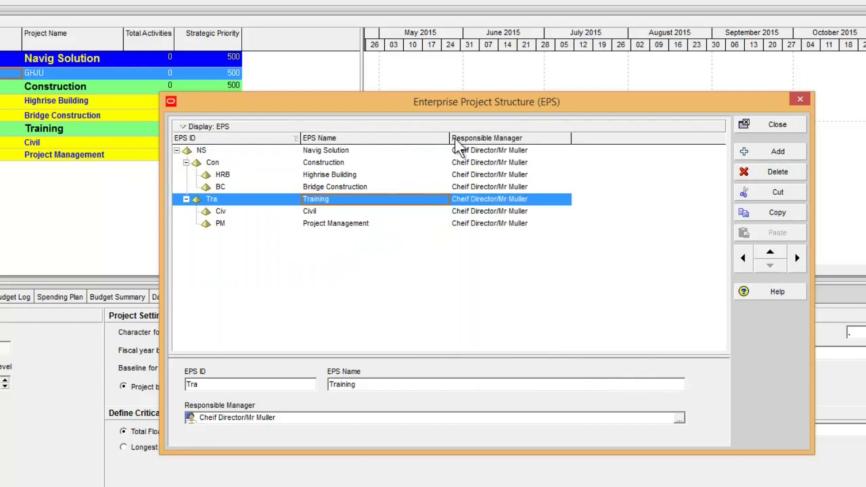
Assign the Director of construction, from all OBS elements, as Construction's responsible manager without applying it to the WBS elements within.
click(321, 162)
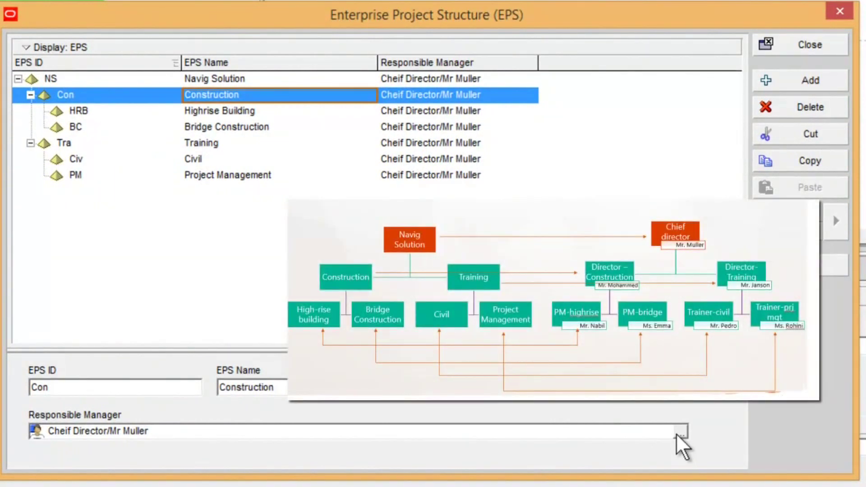
click(679, 433)
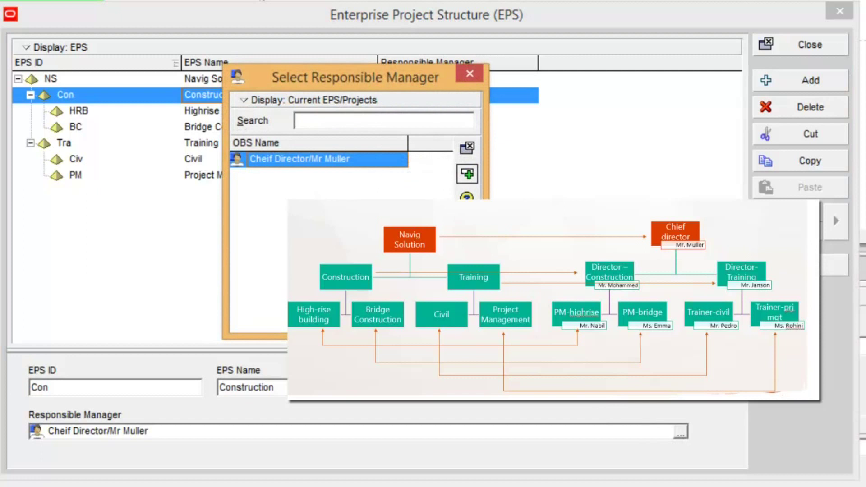
right_click(303, 195)
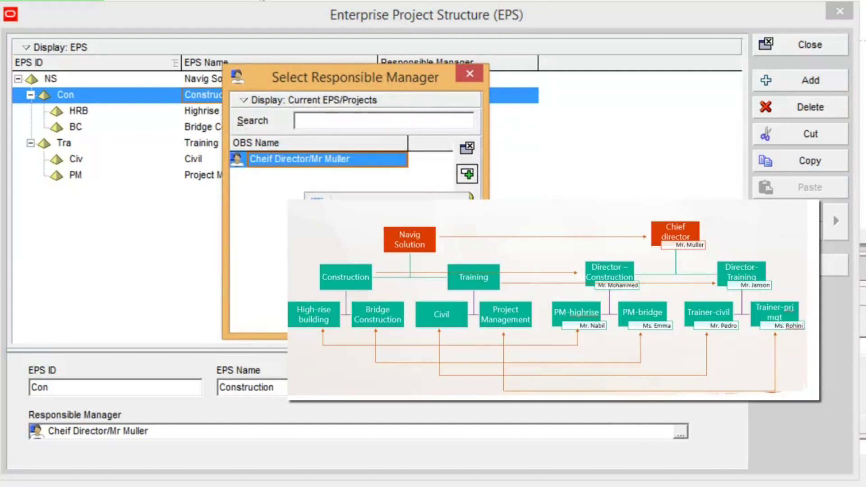
click(315, 210)
click(354, 178)
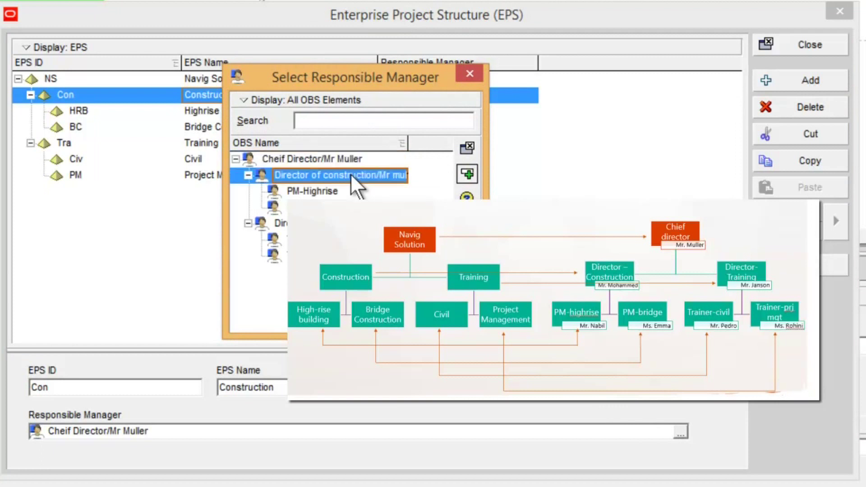
click(466, 174)
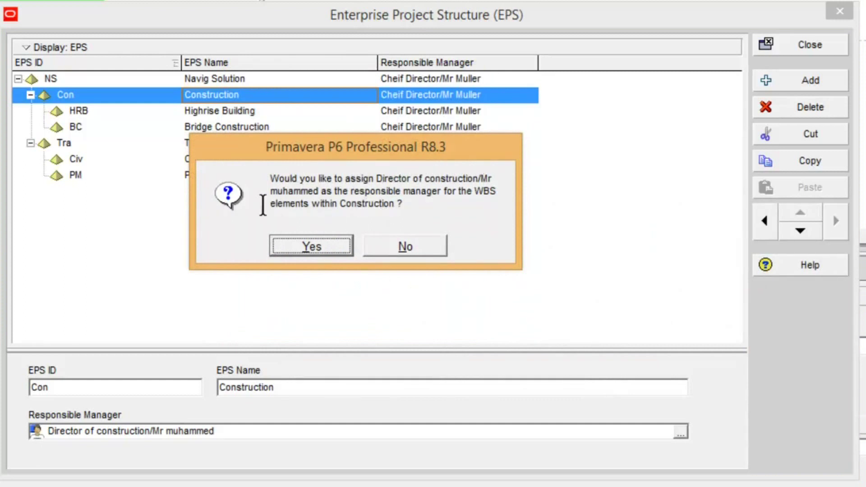
click(418, 246)
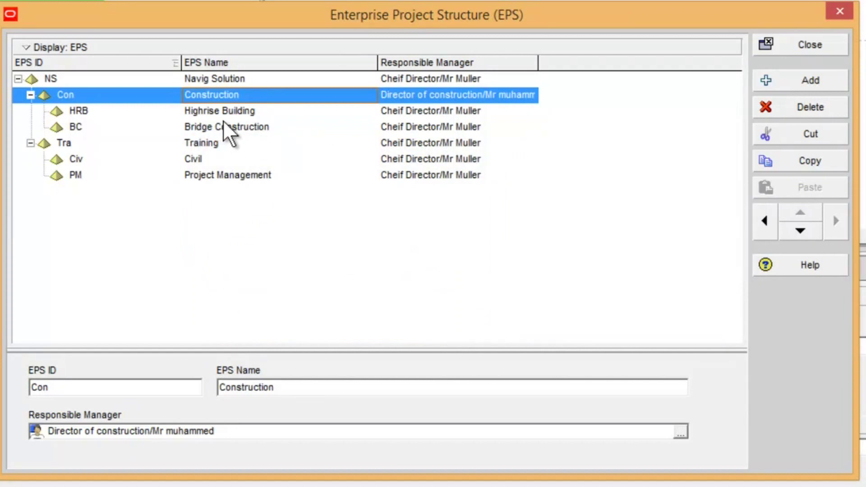
Assign the Director Of training as the responsible manager of Training without applying it to the WBS elements within.
click(205, 148)
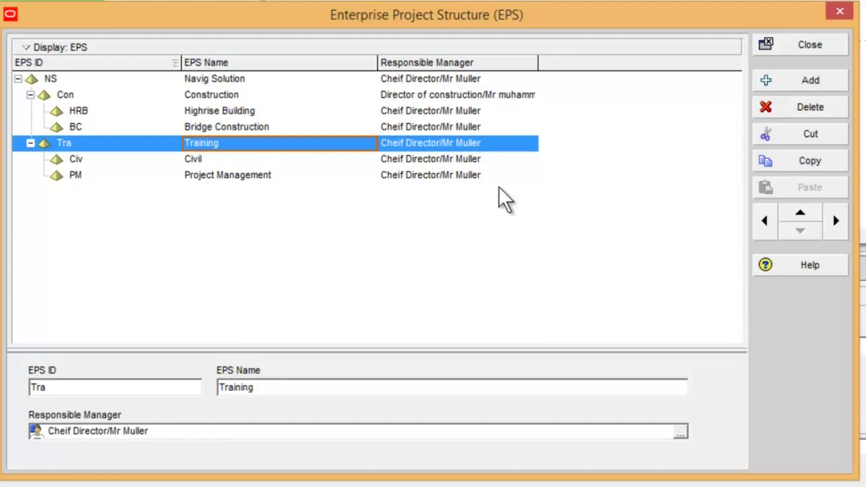
click(680, 434)
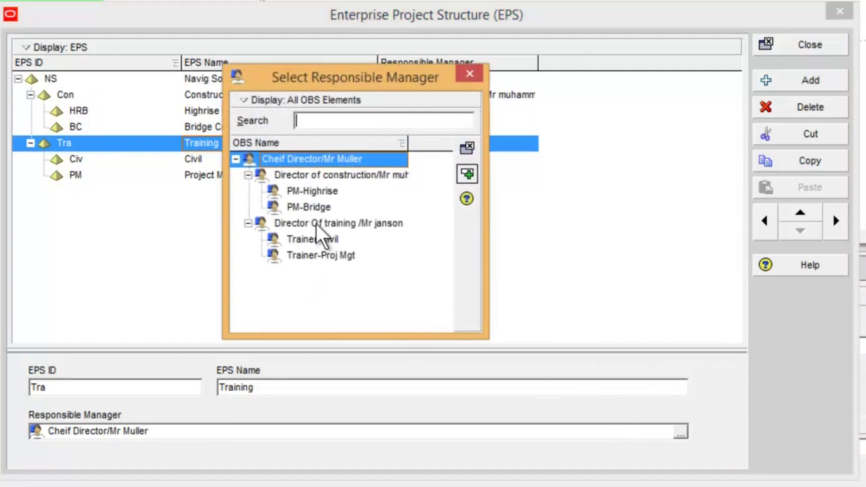
click(316, 224)
click(467, 174)
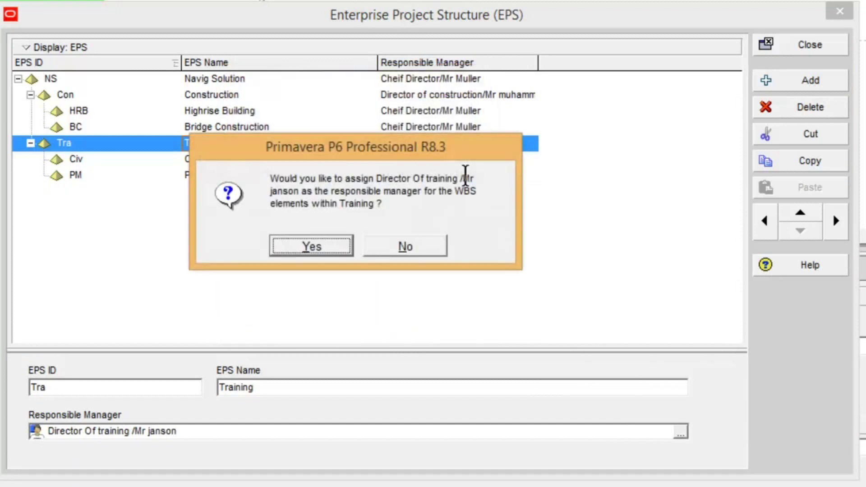
click(424, 250)
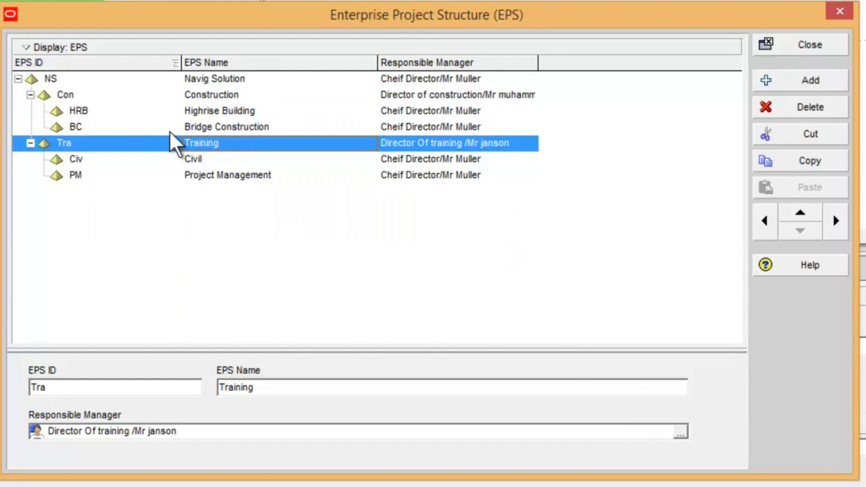
Assign PM-Highrise as the responsible manager of the Highrise Building element.
click(205, 111)
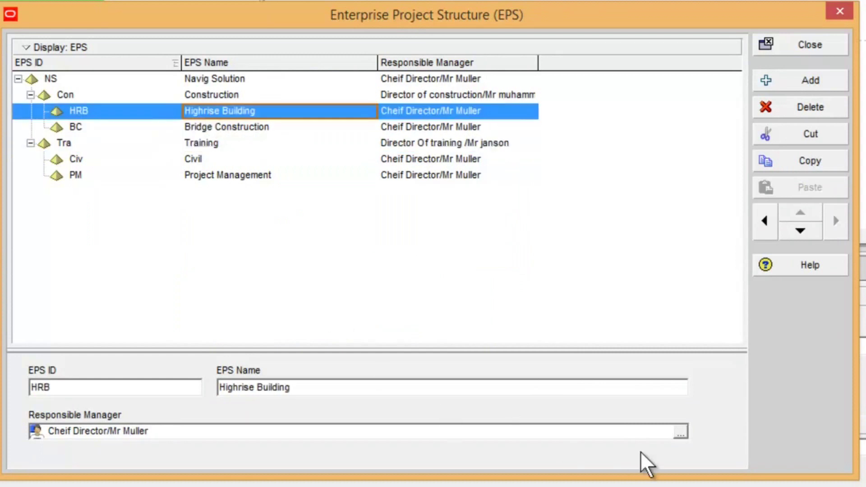
click(680, 434)
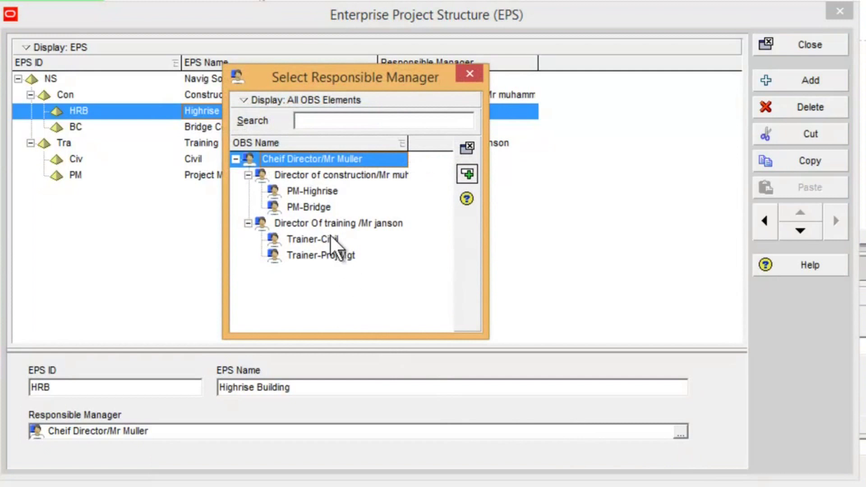
click(315, 191)
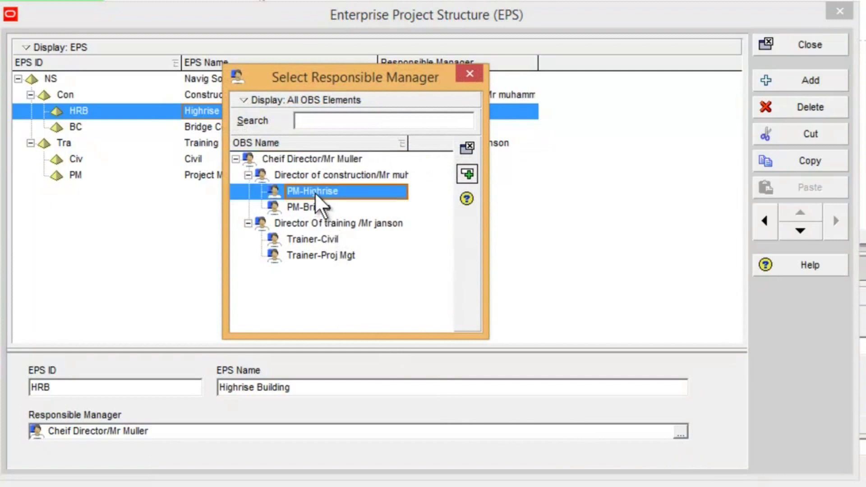
double_click(316, 193)
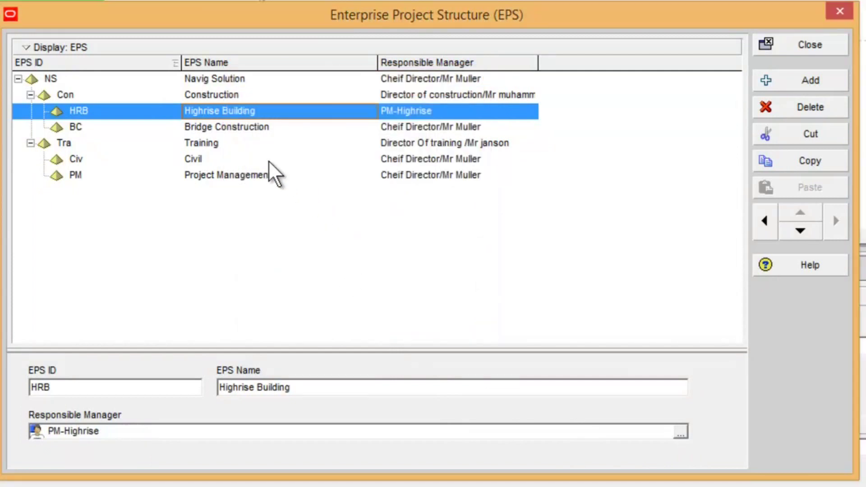
Assign PM-Bridge as the responsible manager of the Bridge Construction element.
click(239, 128)
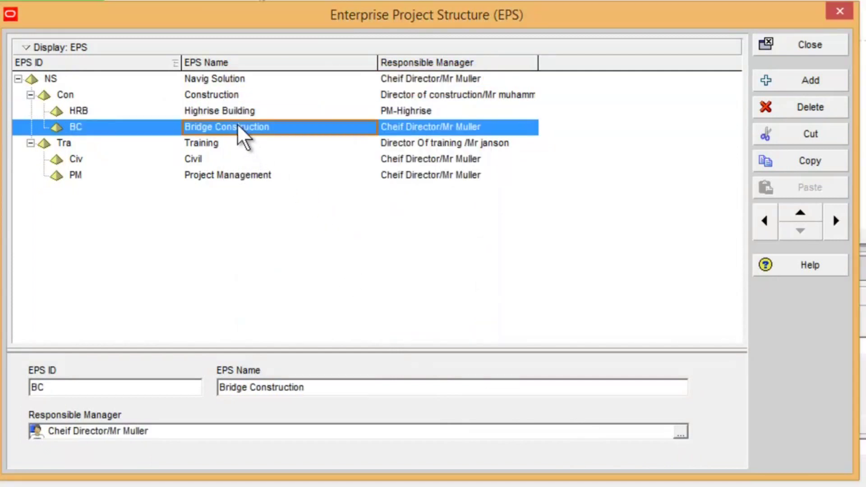
click(680, 433)
double_click(324, 206)
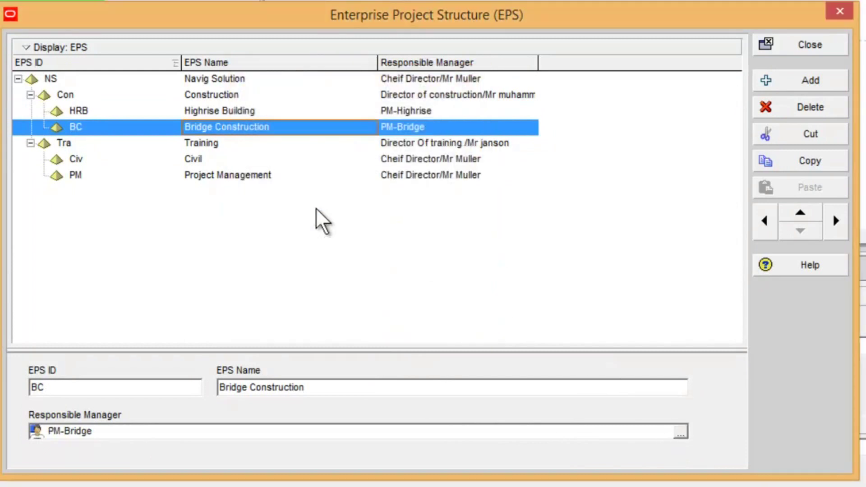
Assign Trainer-Civil as the responsible manager of the Civil element under Training.
click(234, 161)
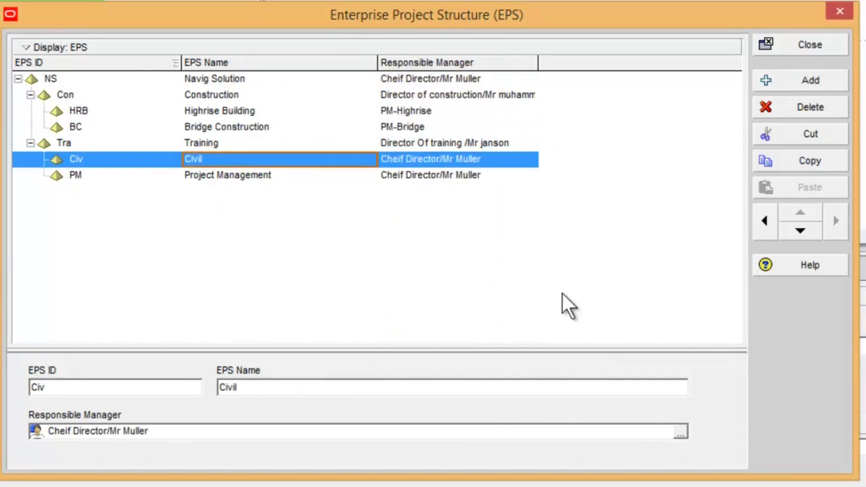
click(681, 434)
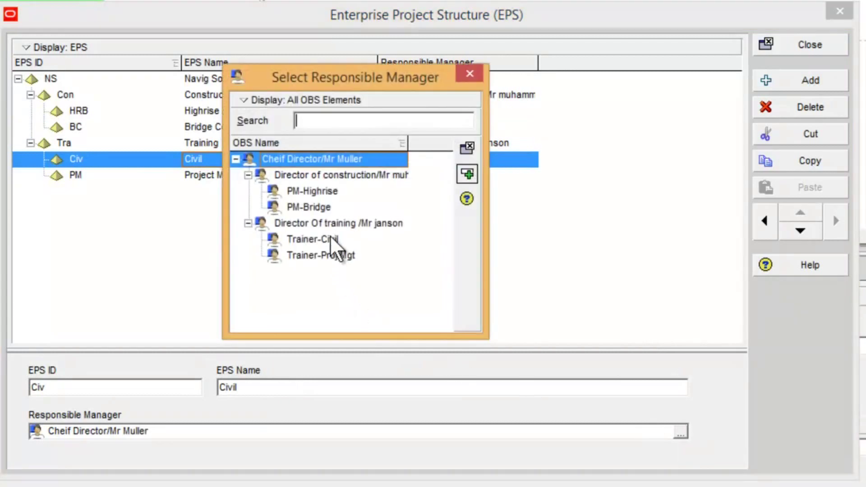
click(331, 239)
Assign Trainer-Proj Mgt as the responsible manager of the Project Management element and close the EPS dialog.
click(256, 177)
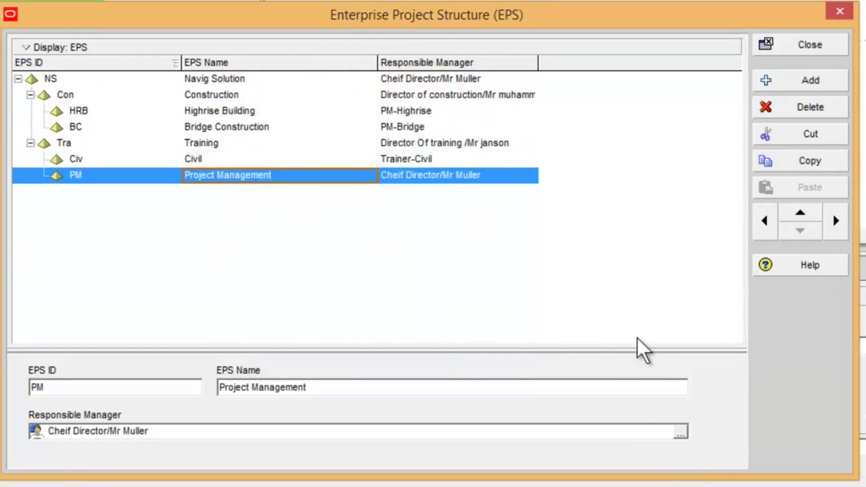
click(678, 434)
click(332, 255)
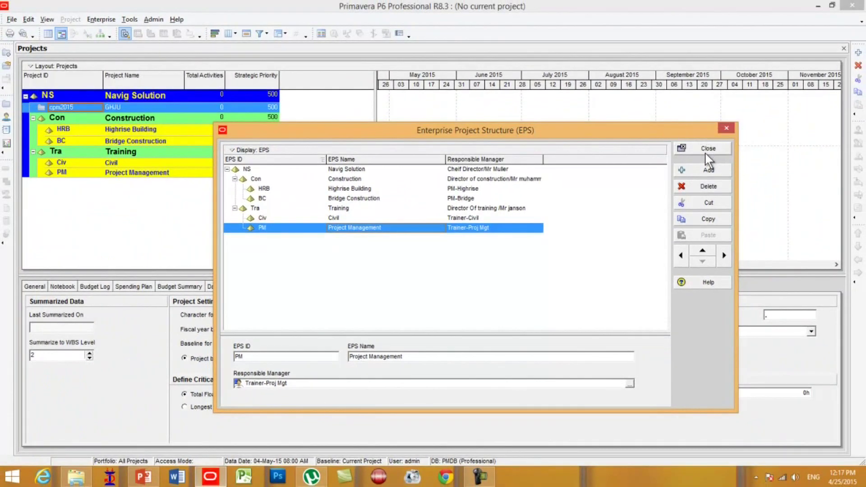
click(708, 149)
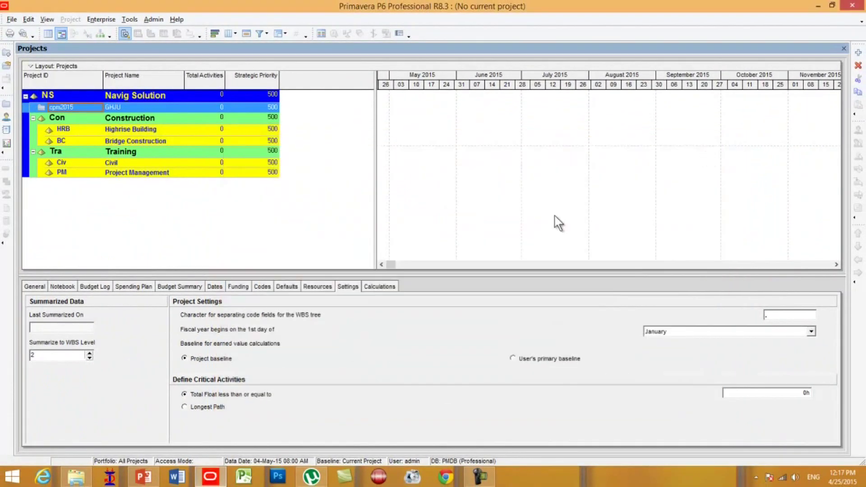